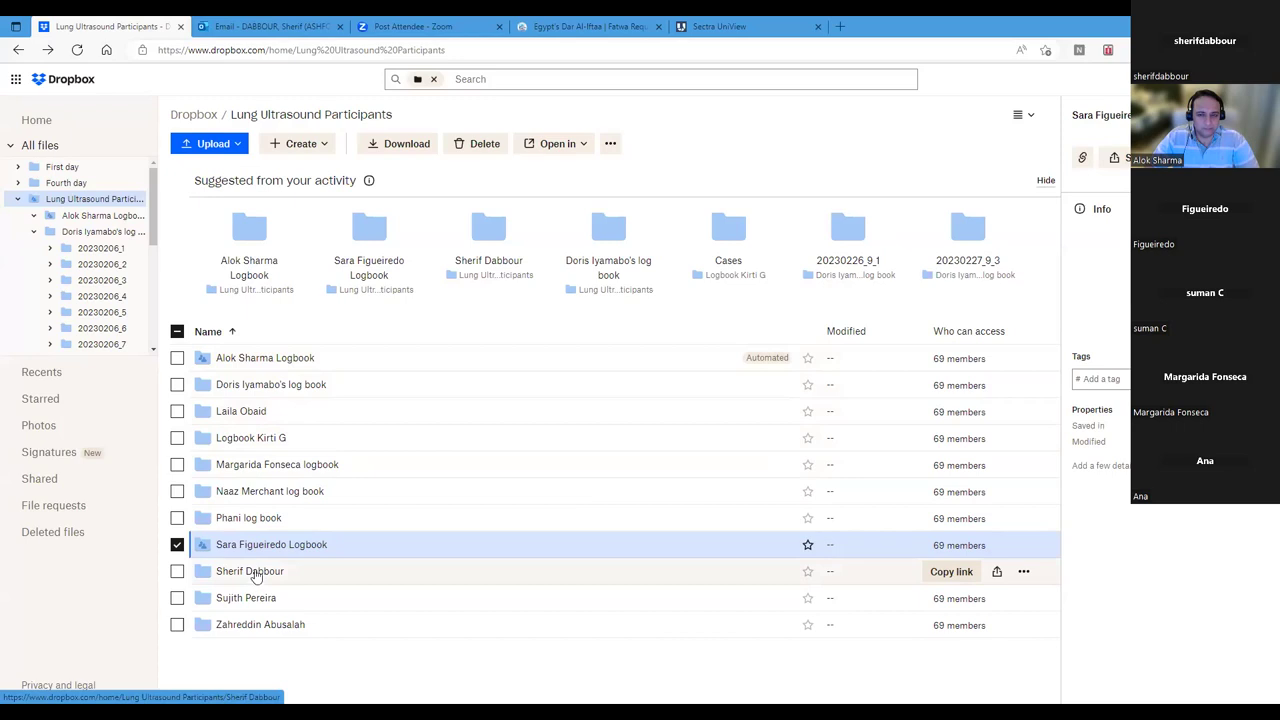
View the files in the participant's folder just below the selected logbook, and return to Lung Ultrasound Participants.
{"action": "left_click", "coordinate": [252, 572]}
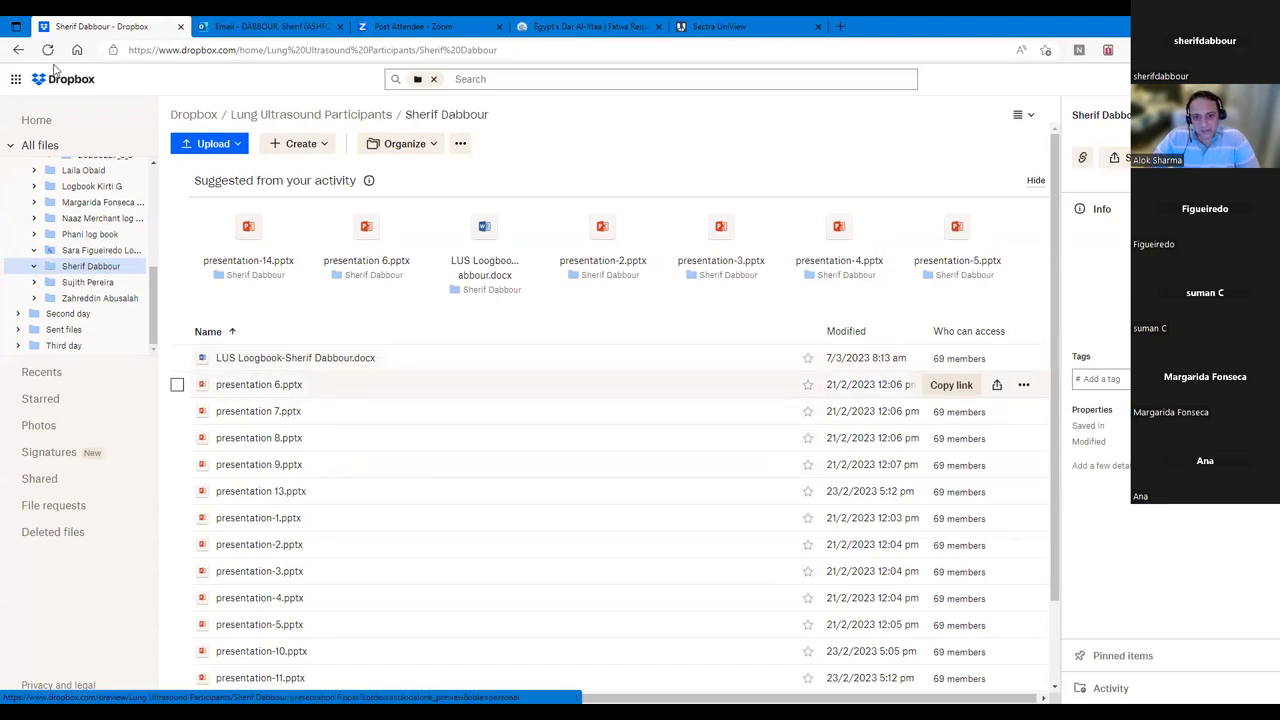
{"action": "left_click", "coordinate": [18, 52]}
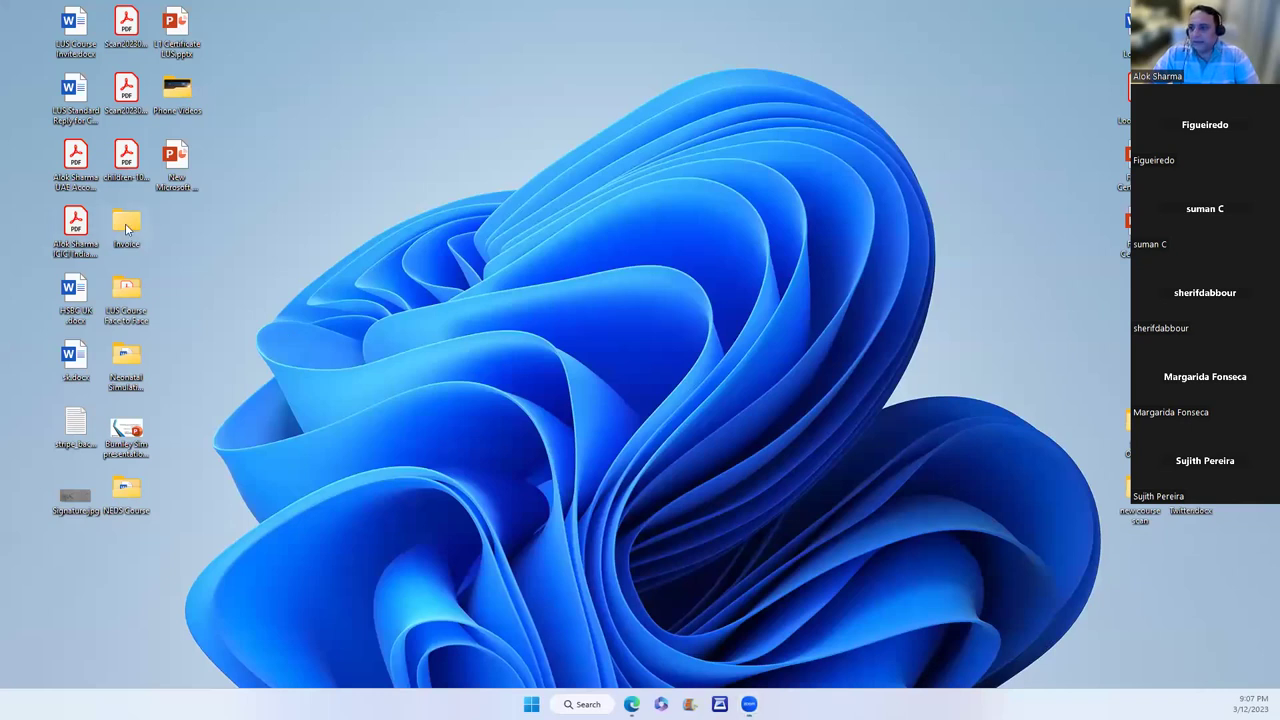
Switch to a maximized File Explorer window and open the Lung Ultrasound Library folder in Dropbox.
{"action": "double_click", "coordinate": [125, 223]}
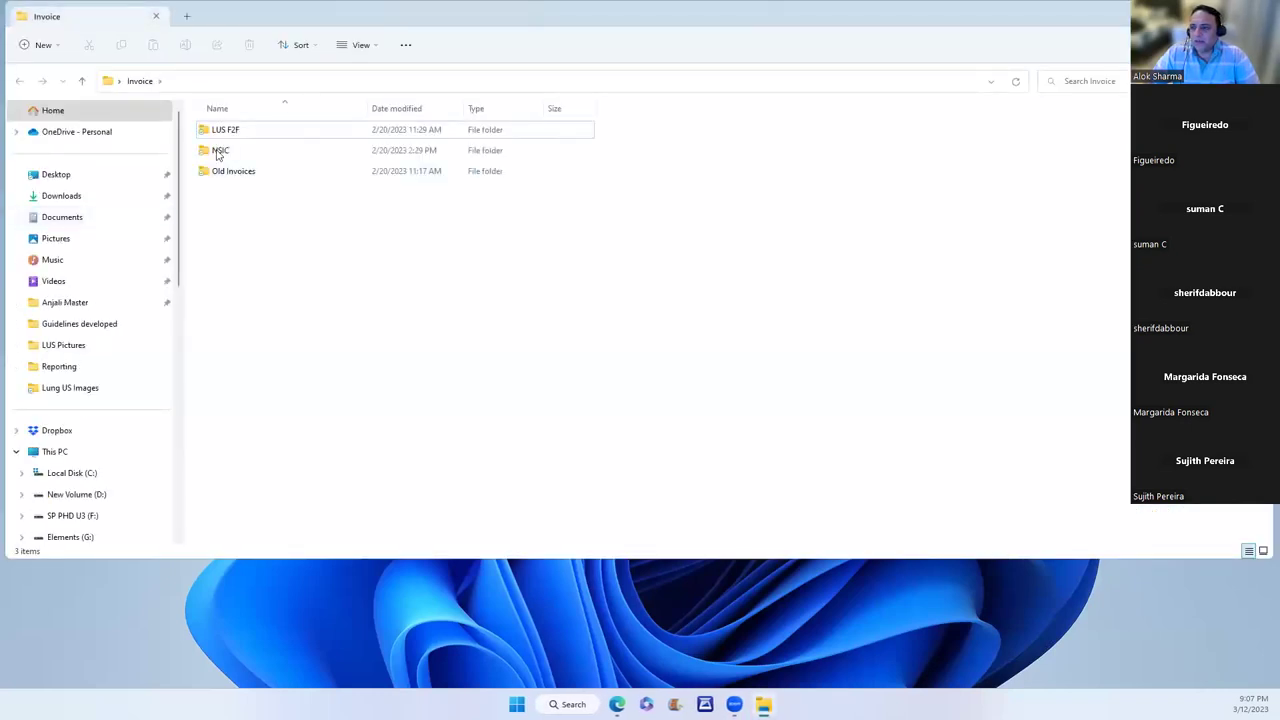
{"action": "key", "text": "super+Up"}
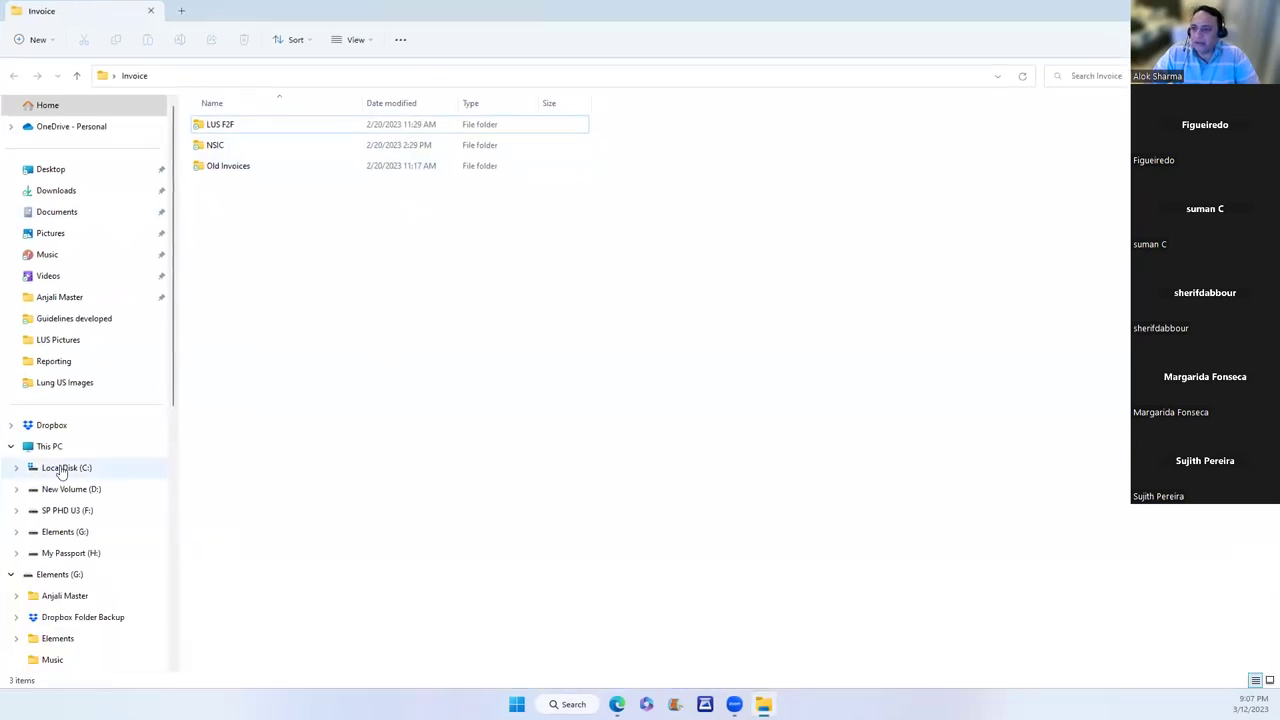
{"action": "left_click", "coordinate": [52, 427]}
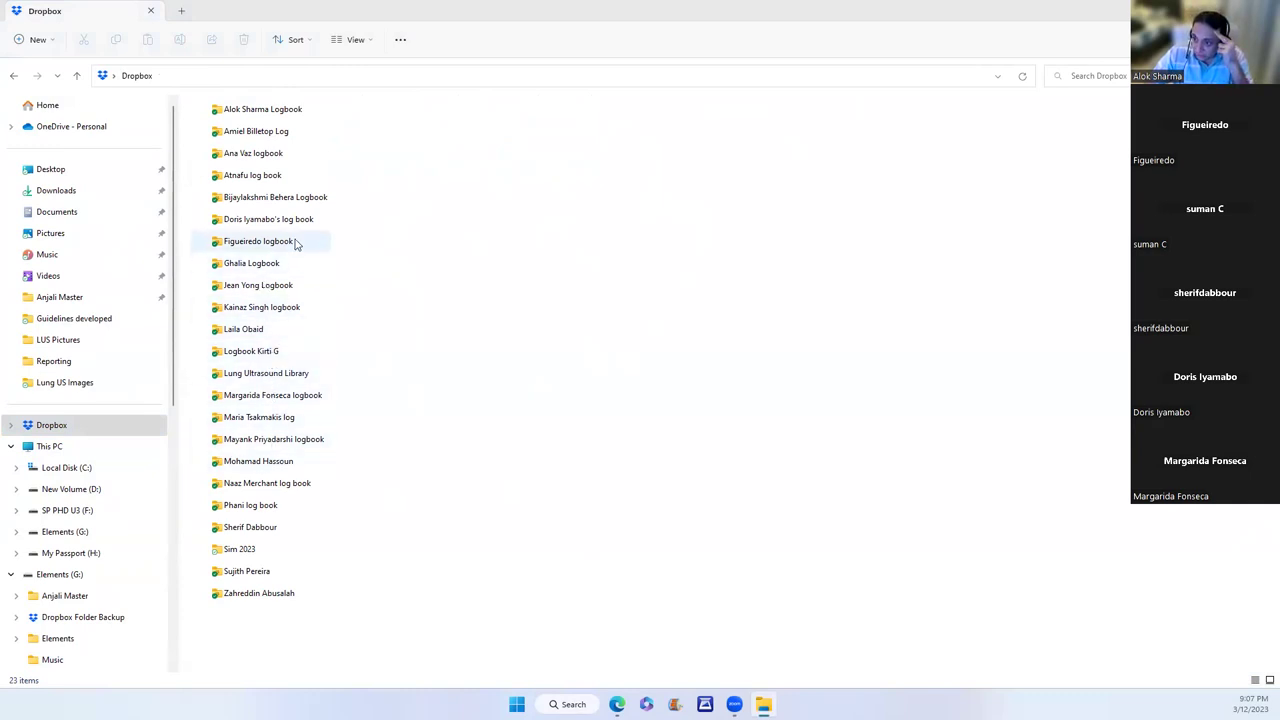
{"action": "double_click", "coordinate": [257, 374]}
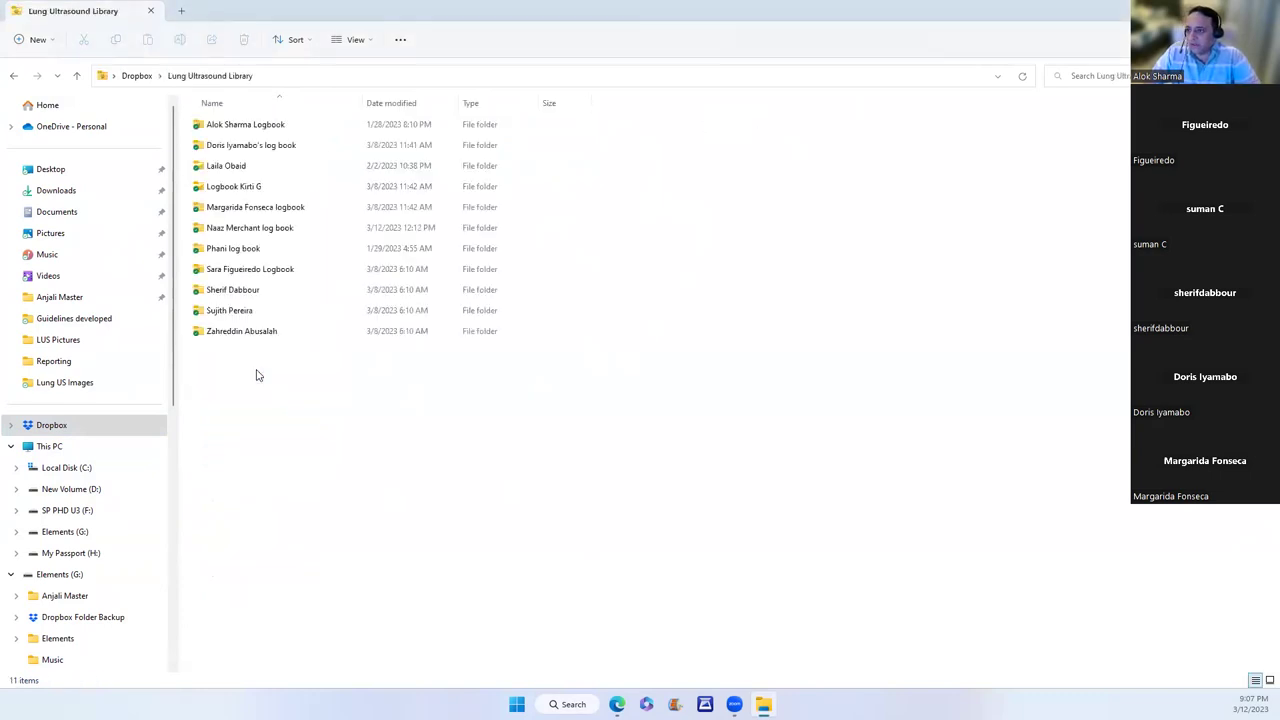
Compare the same participant's folder in Lung Ultrasound Library with its same-named folder in the main Dropbox folder, and return to Dropbox.
{"action": "double_click", "coordinate": [248, 292]}
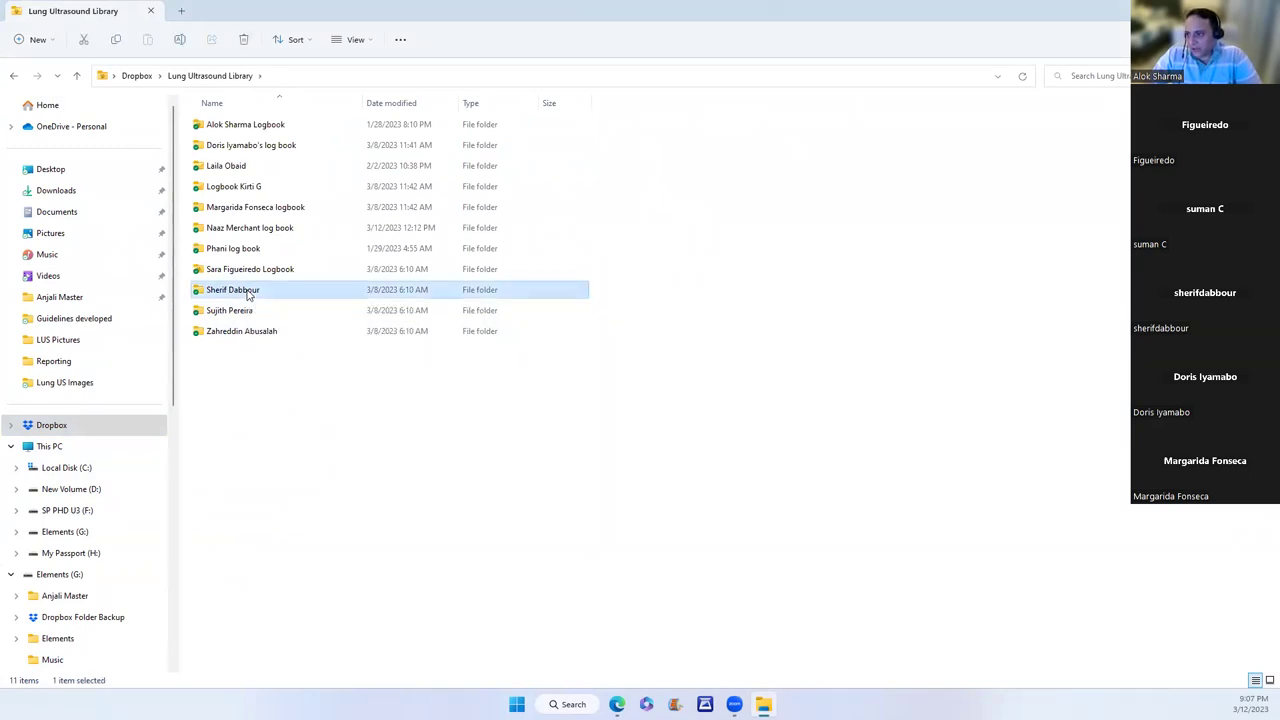
{"action": "left_click", "coordinate": [77, 75]}
{"action": "left_click", "coordinate": [77, 75]}
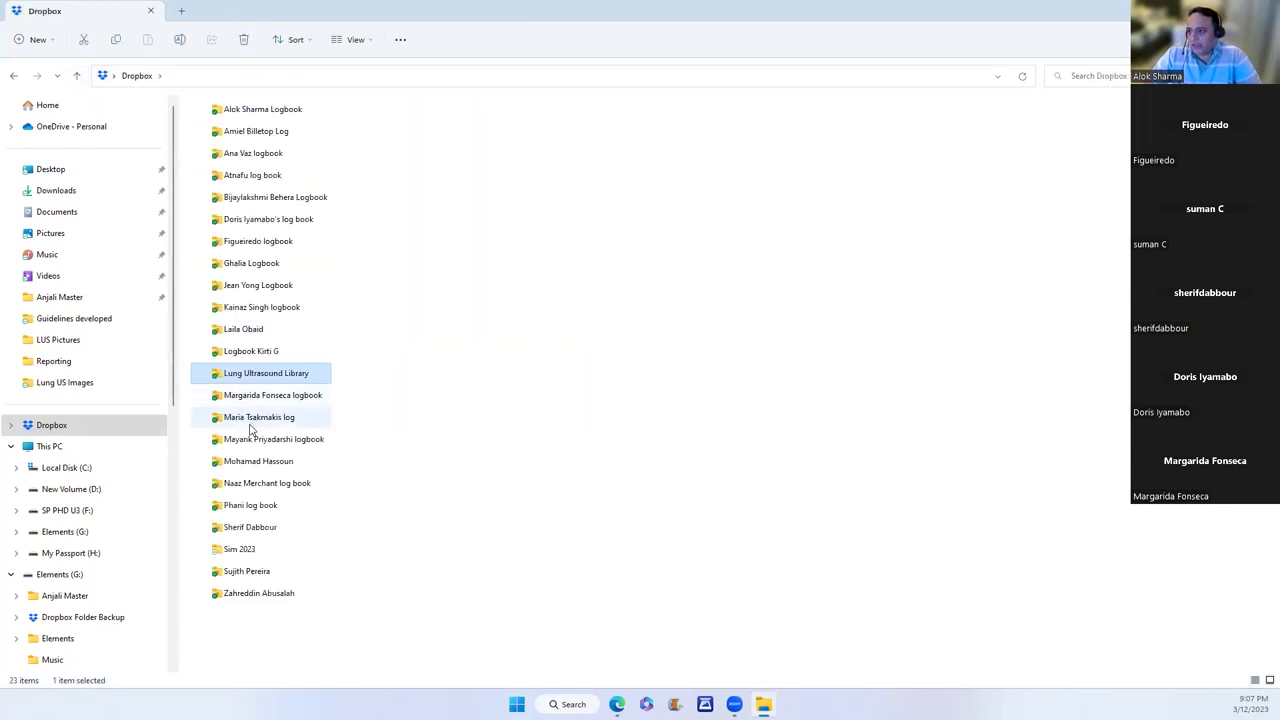
{"action": "double_click", "coordinate": [242, 535]}
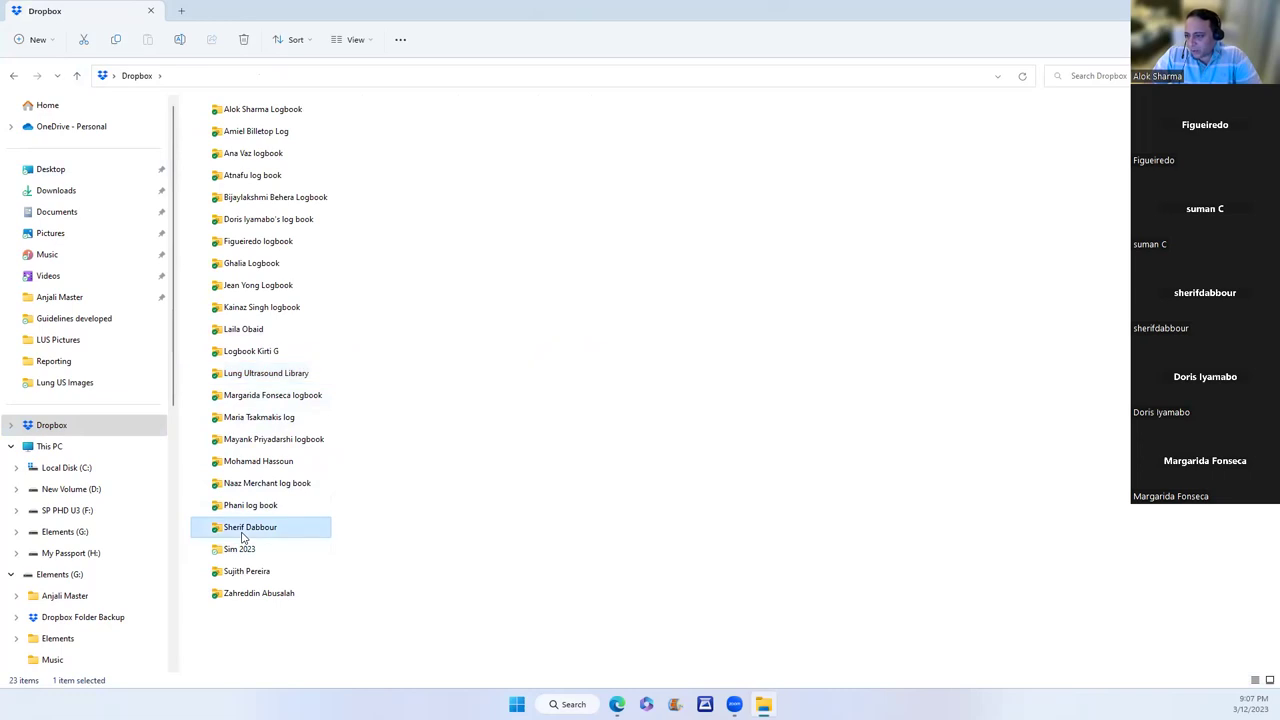
{"action": "left_click", "coordinate": [76, 76]}
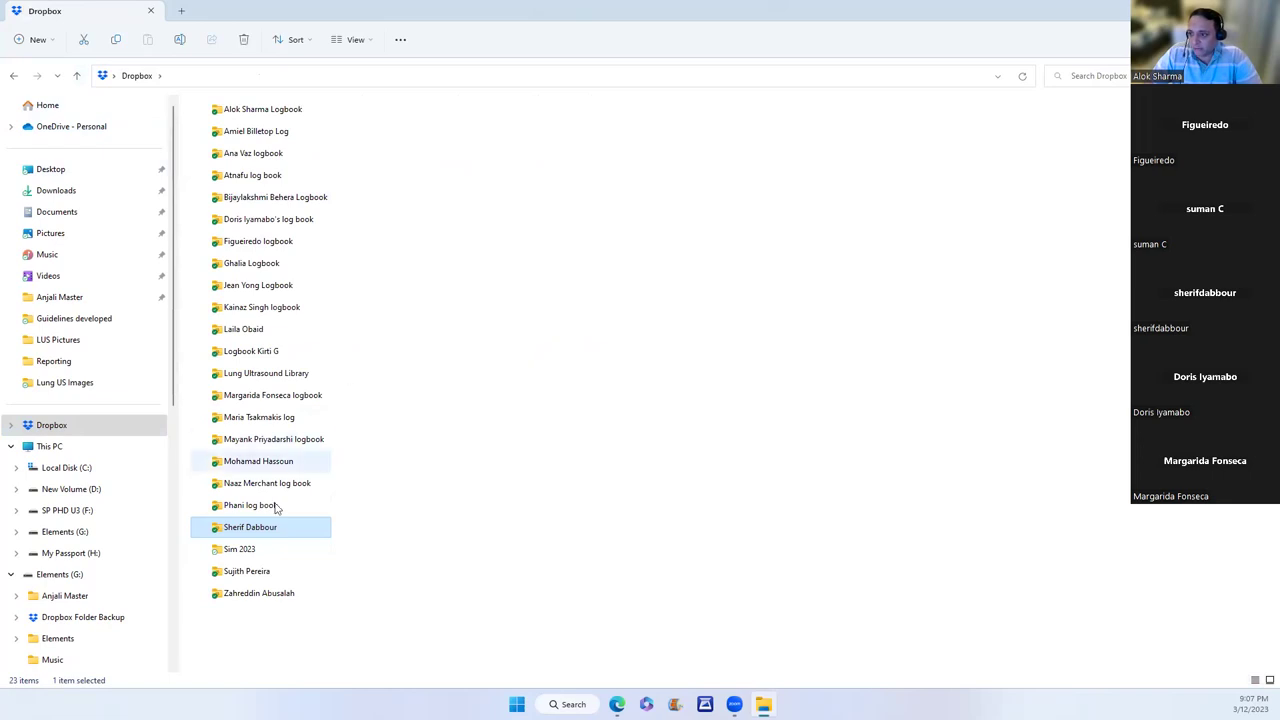
{"action": "double_click", "coordinate": [250, 527]}
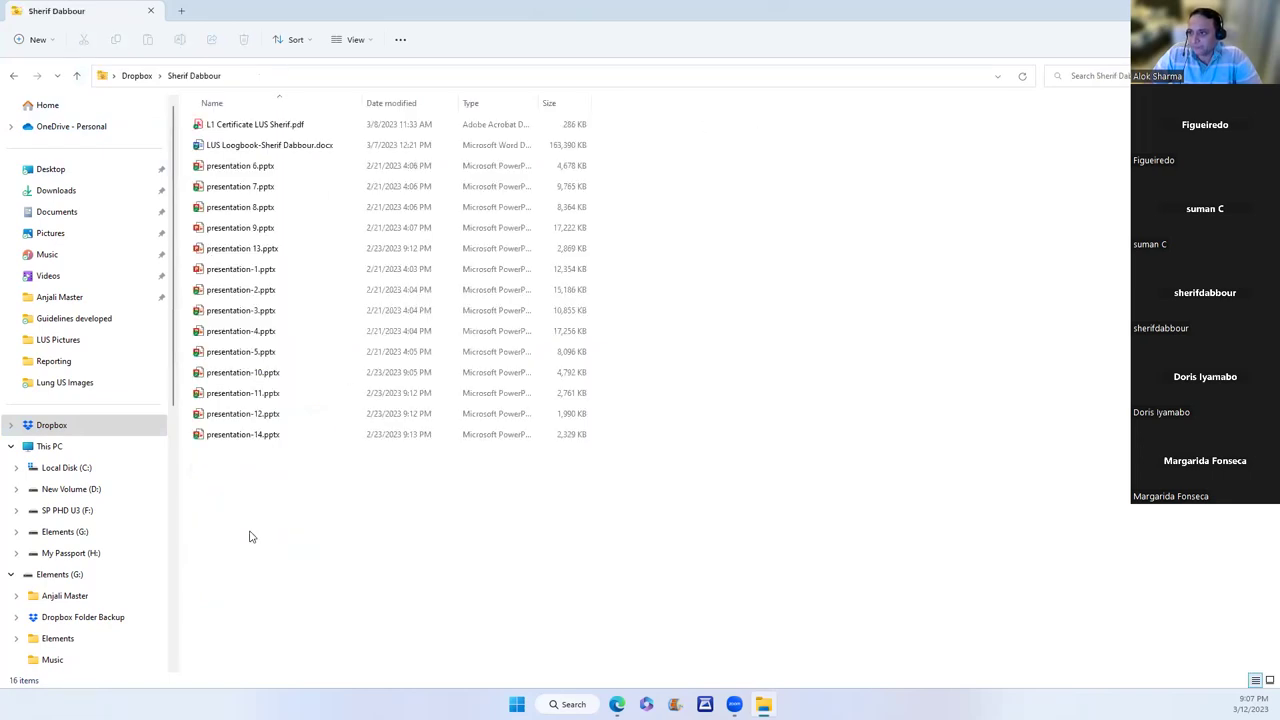
{"action": "left_click", "coordinate": [77, 77]}
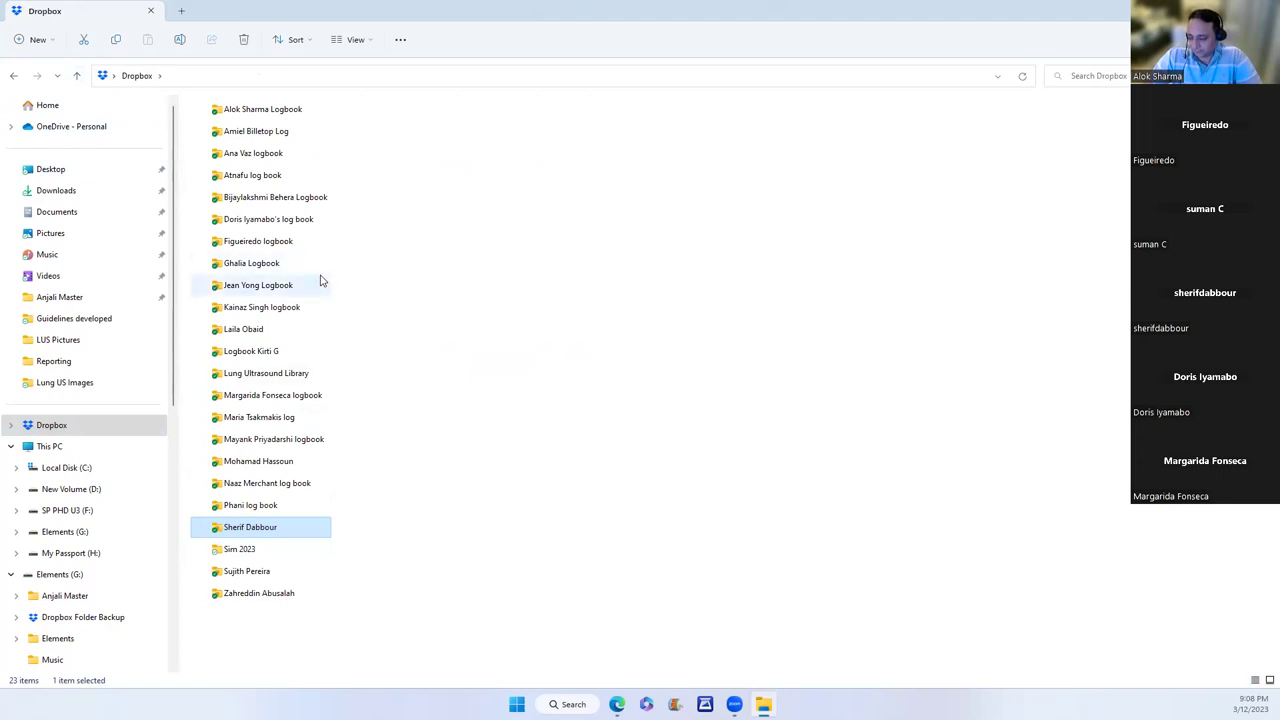
Cut all 15 logbook and presentation files from that participant's folder inside Lung Ultrasound Library.
{"action": "double_click", "coordinate": [262, 373]}
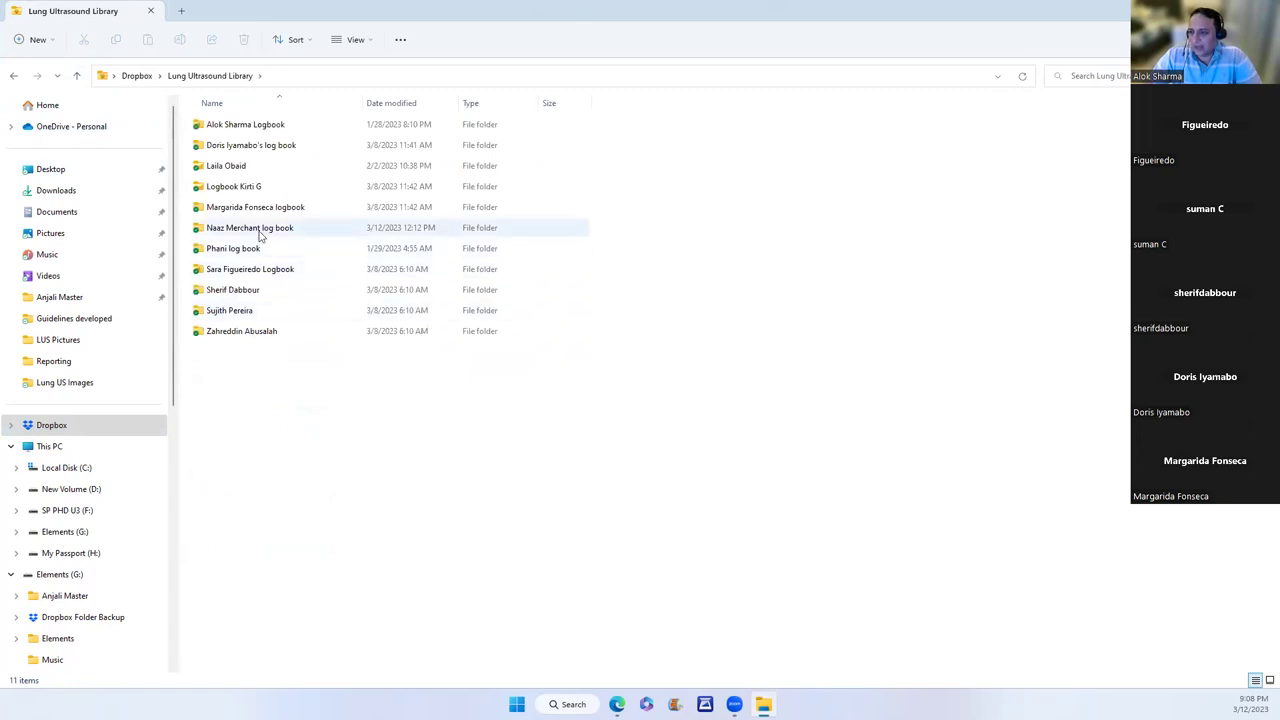
{"action": "double_click", "coordinate": [222, 290]}
{"action": "left_click_drag", "start_coordinate": [256, 452], "coordinate": [236, 130]}
{"action": "right_click", "coordinate": [236, 130]}
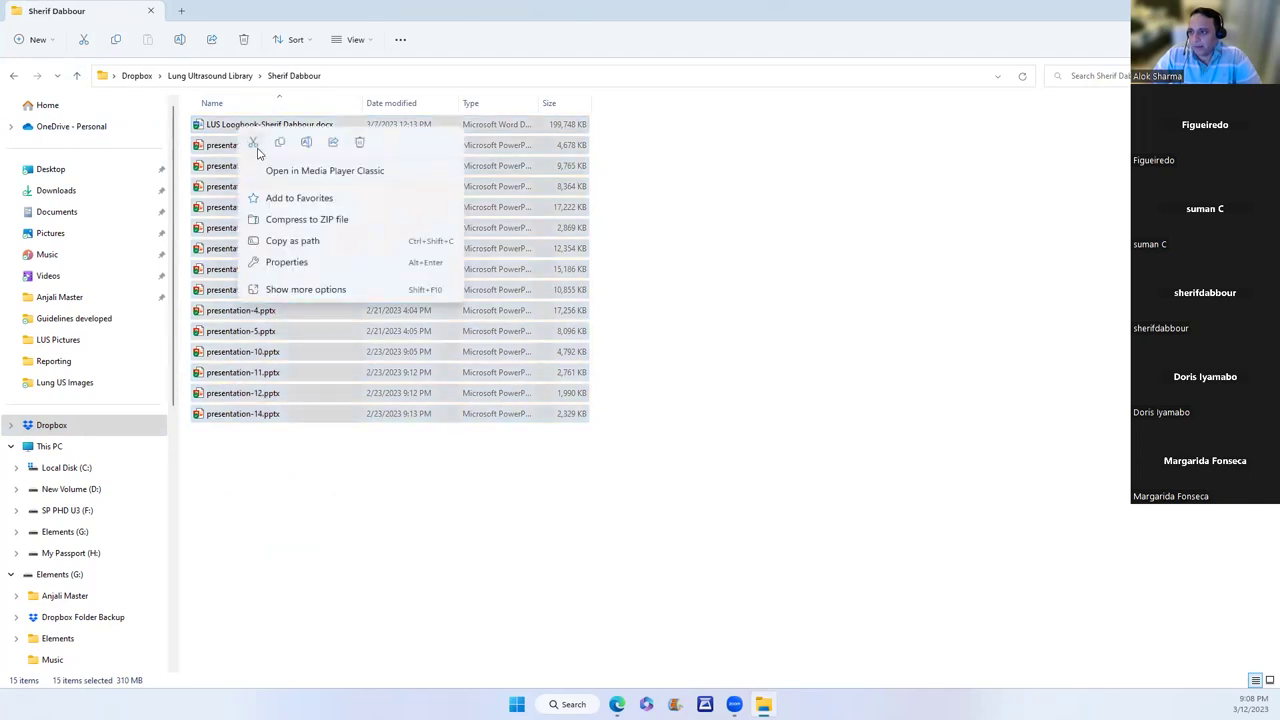
{"action": "key", "text": "Escape"}
Paste the cut files into the participant's same-named folder in the main Dropbox folder, replacing the existing files and allowing the move out of the shared folder.
{"action": "left_click", "coordinate": [77, 76]}
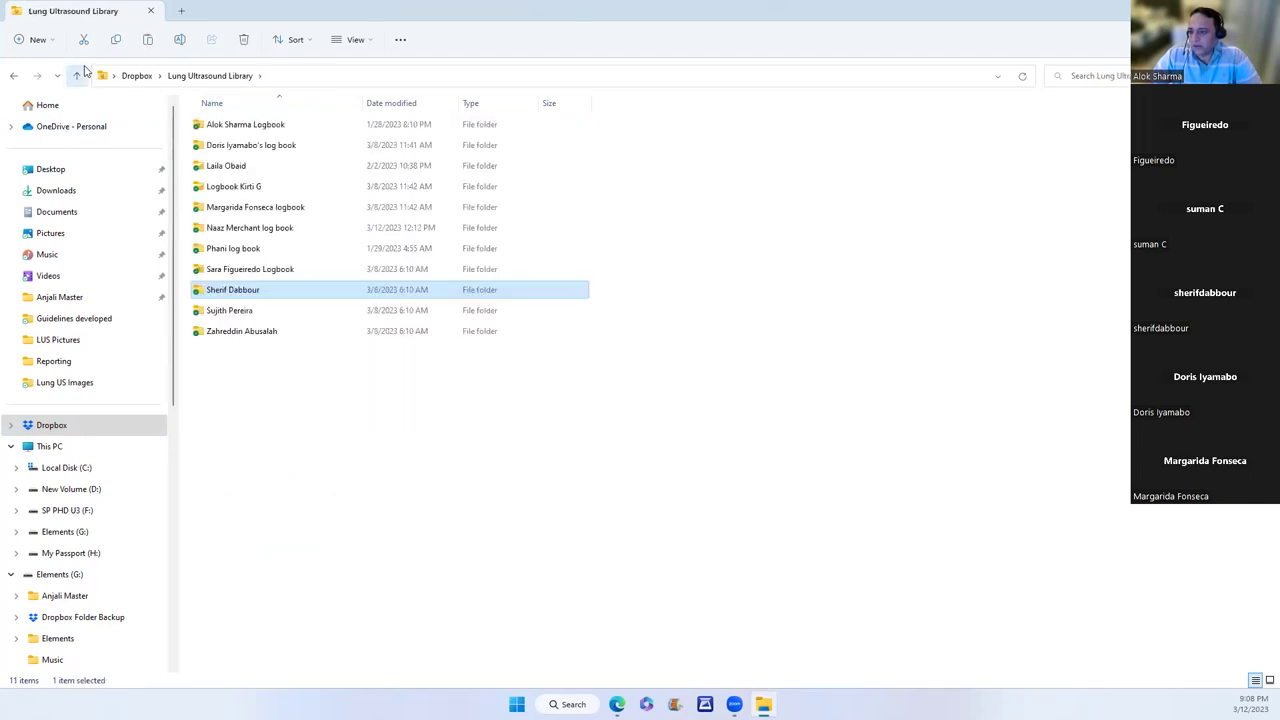
{"action": "left_click", "coordinate": [77, 76]}
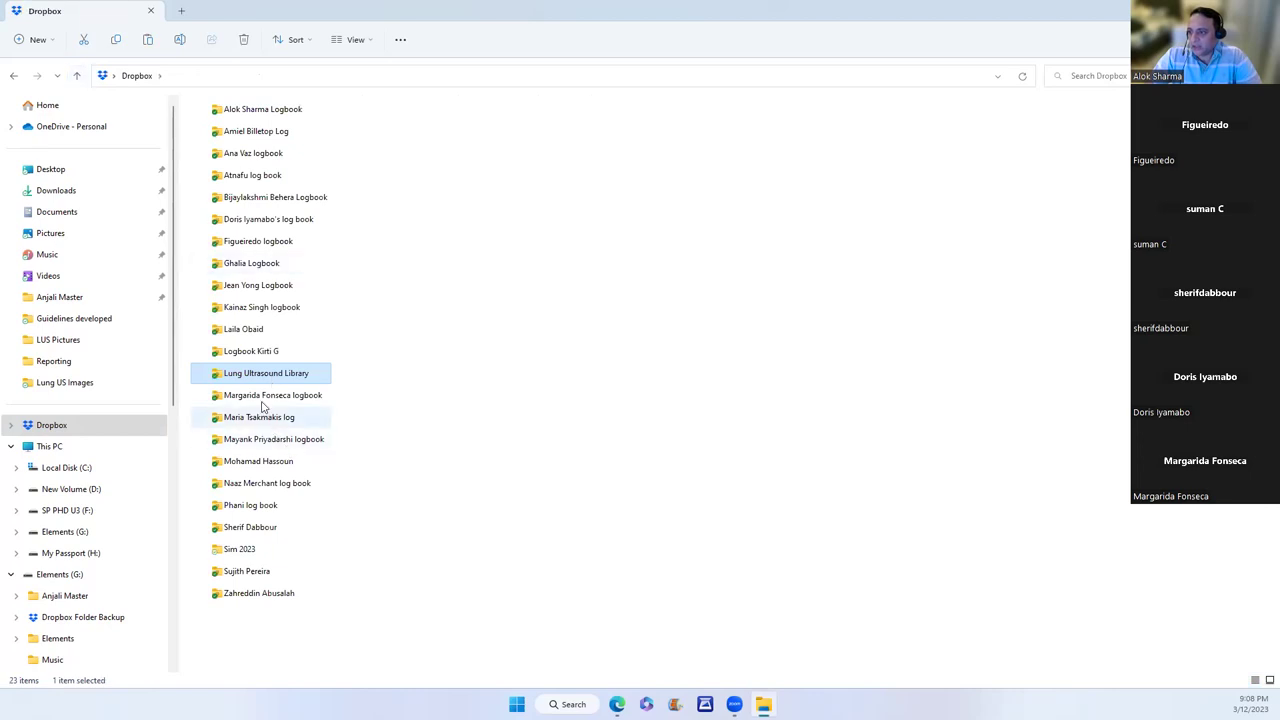
{"action": "double_click", "coordinate": [236, 535]}
{"action": "right_click", "coordinate": [857, 192]}
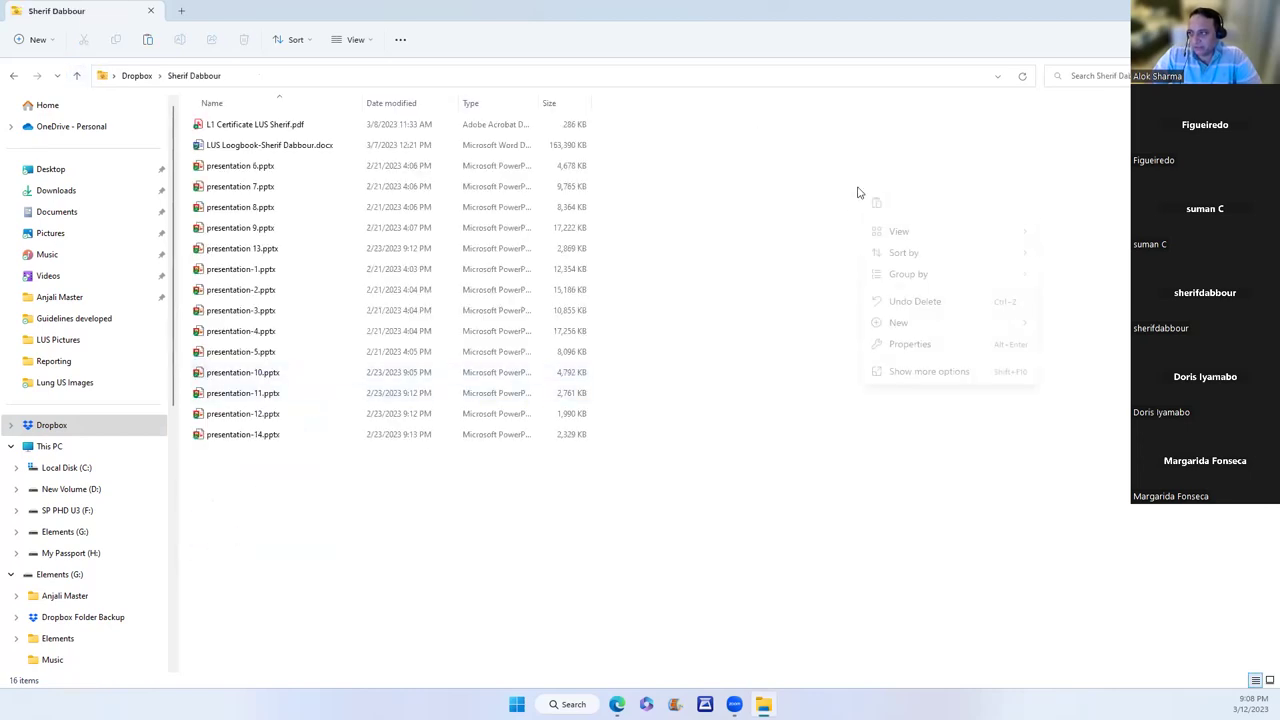
{"action": "left_click", "coordinate": [878, 205]}
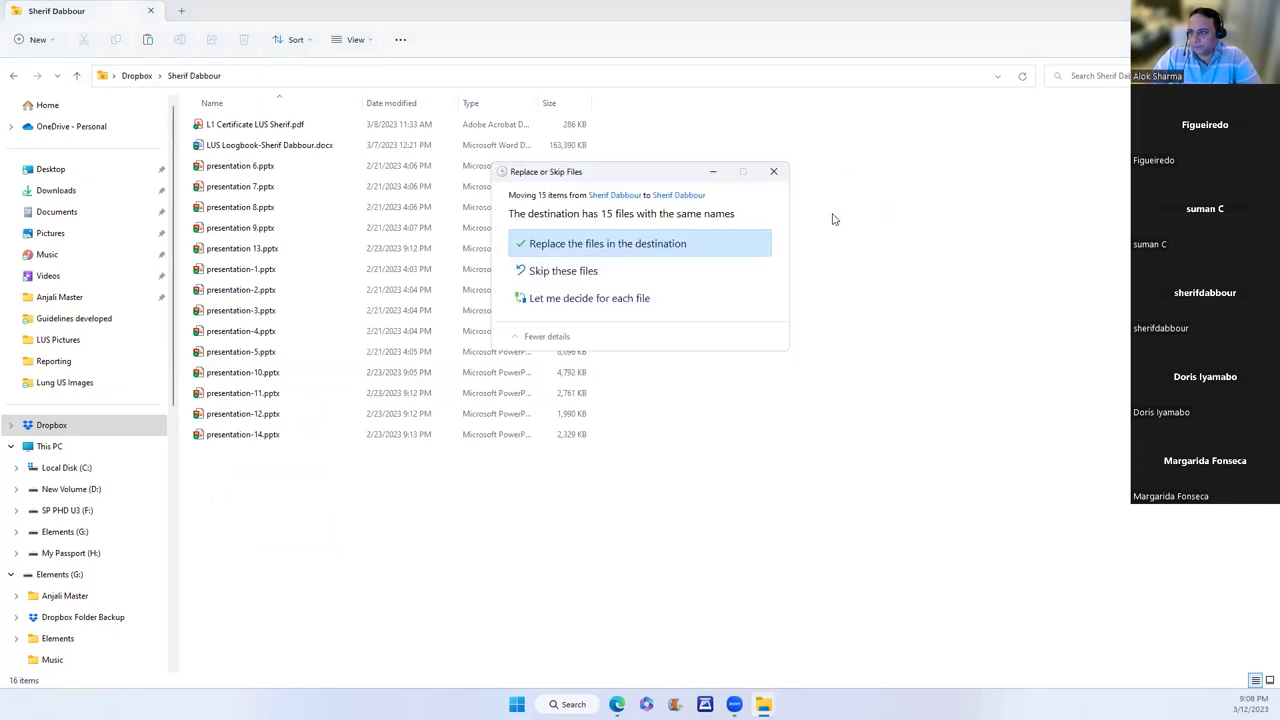
{"action": "left_click", "coordinate": [635, 247]}
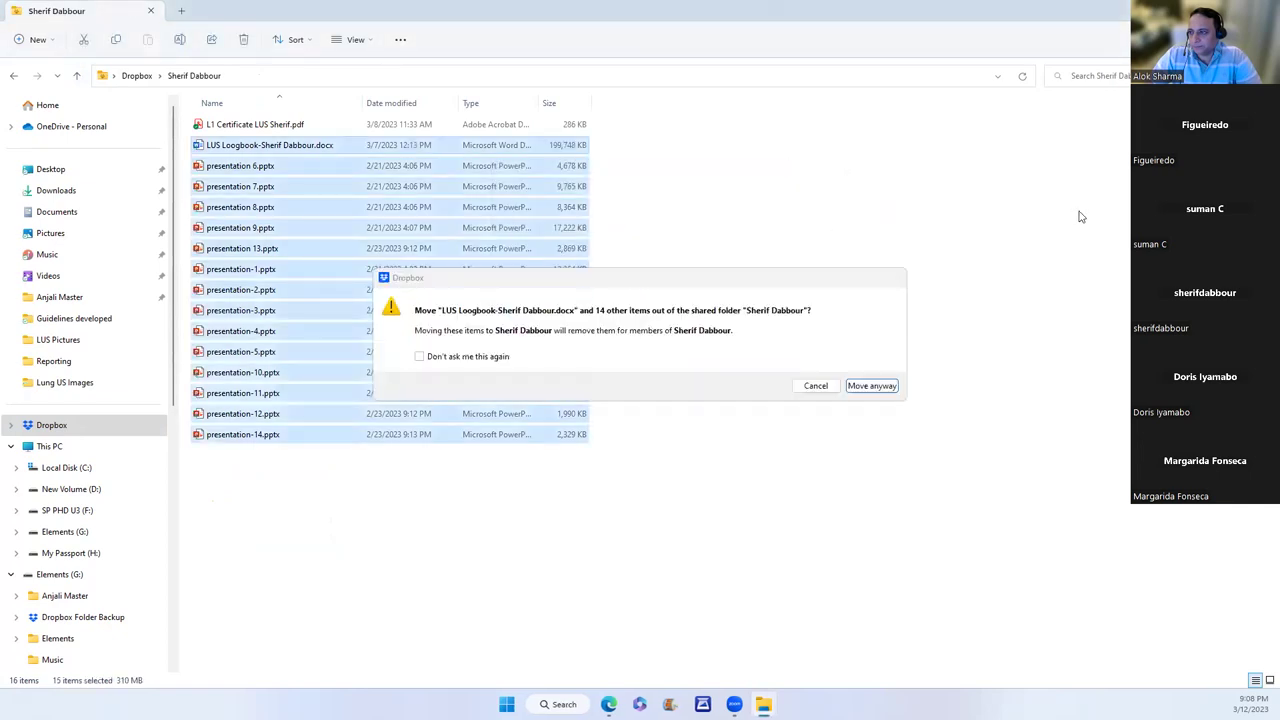
{"action": "left_click", "coordinate": [871, 386]}
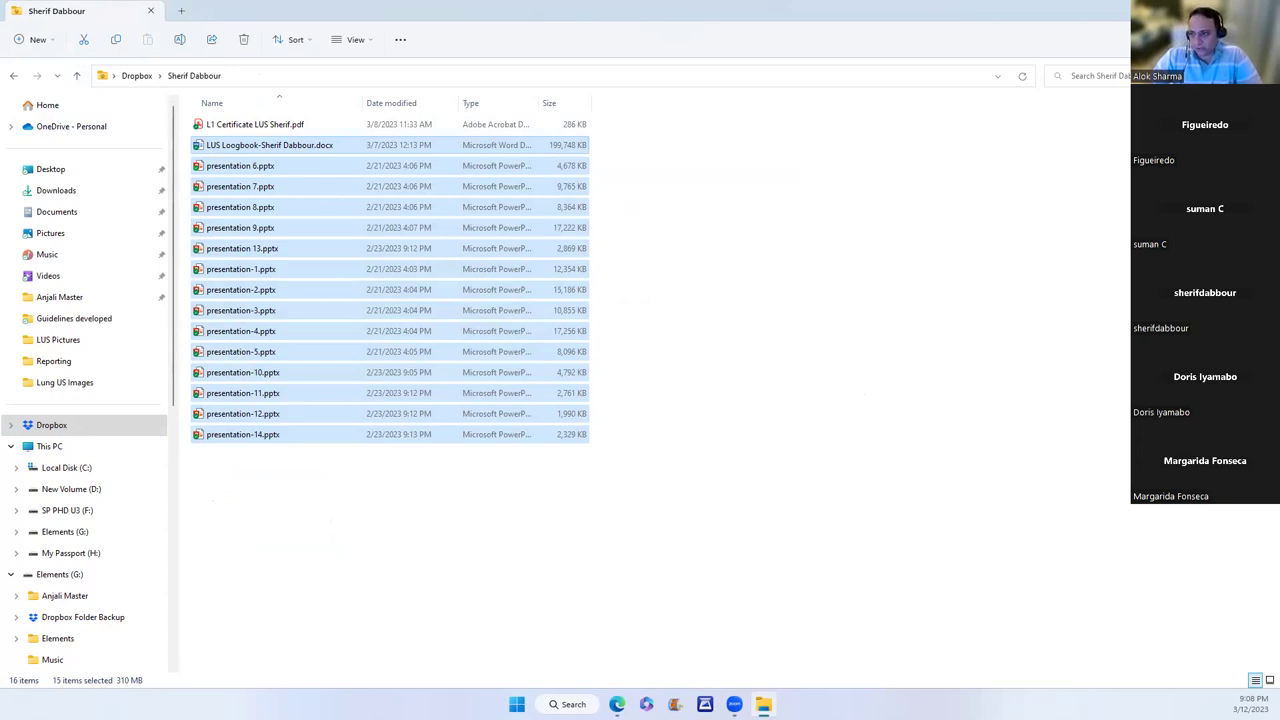
Check the remaining folder list in Lung Ultrasound Library, and close File Explorer from the top level.
{"action": "left_click", "coordinate": [76, 75]}
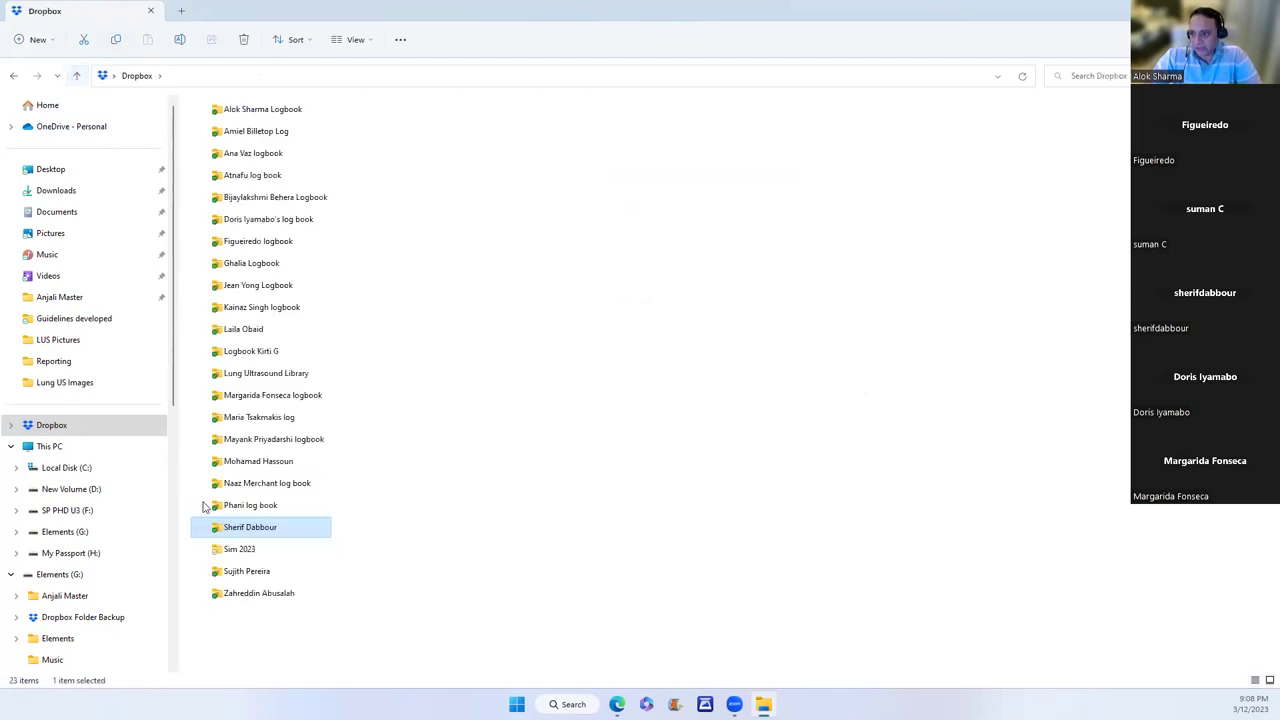
{"action": "double_click", "coordinate": [278, 375]}
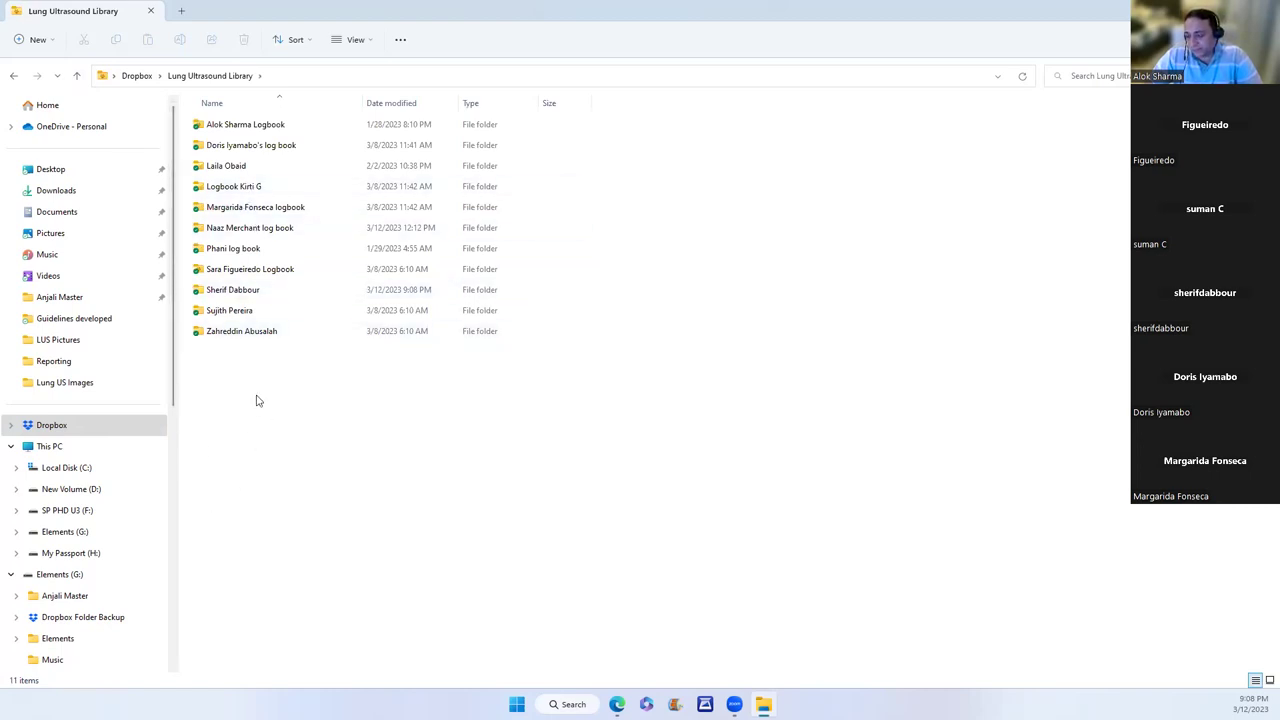
{"action": "left_click", "coordinate": [79, 77]}
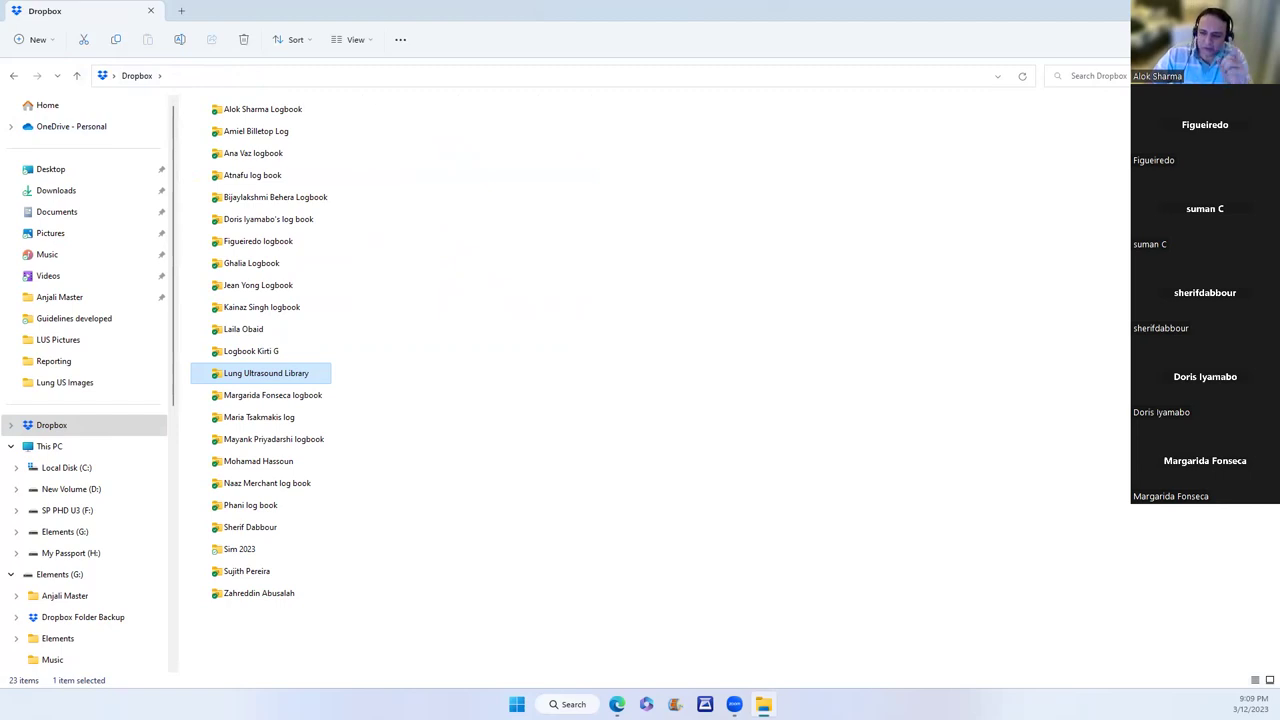
{"action": "left_click", "coordinate": [76, 75]}
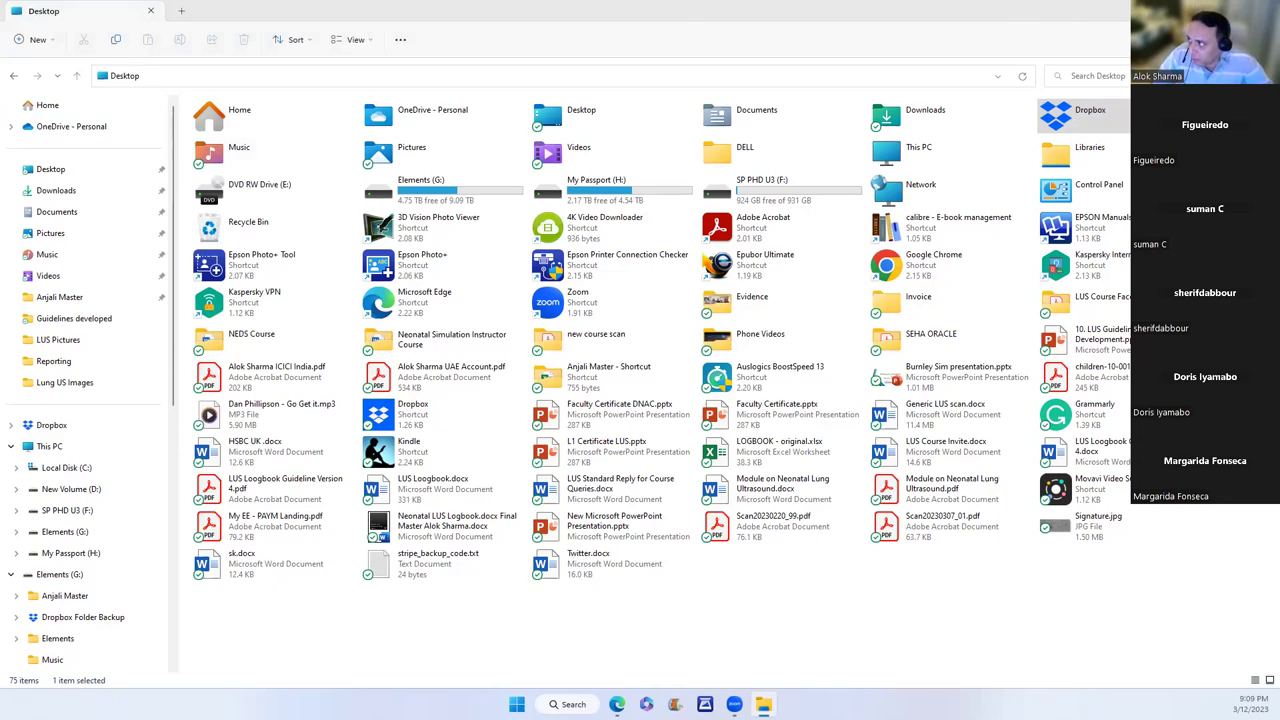
{"action": "key", "text": "alt+F4"}
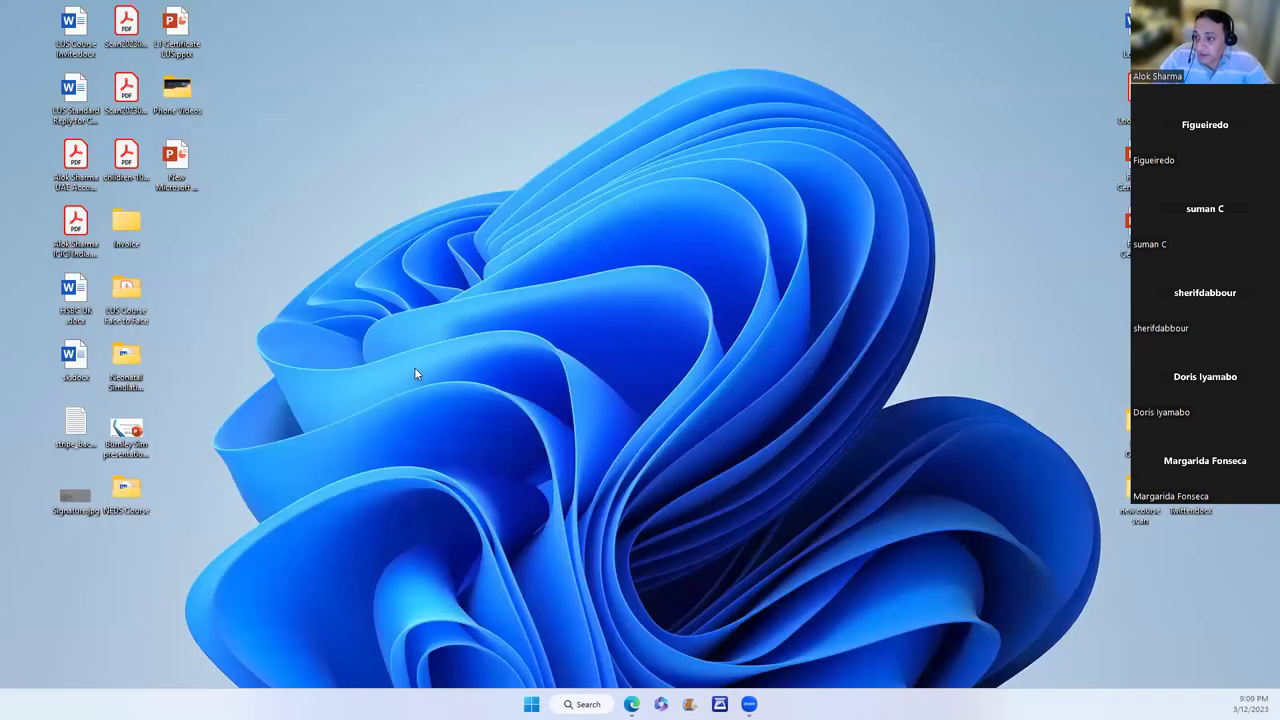